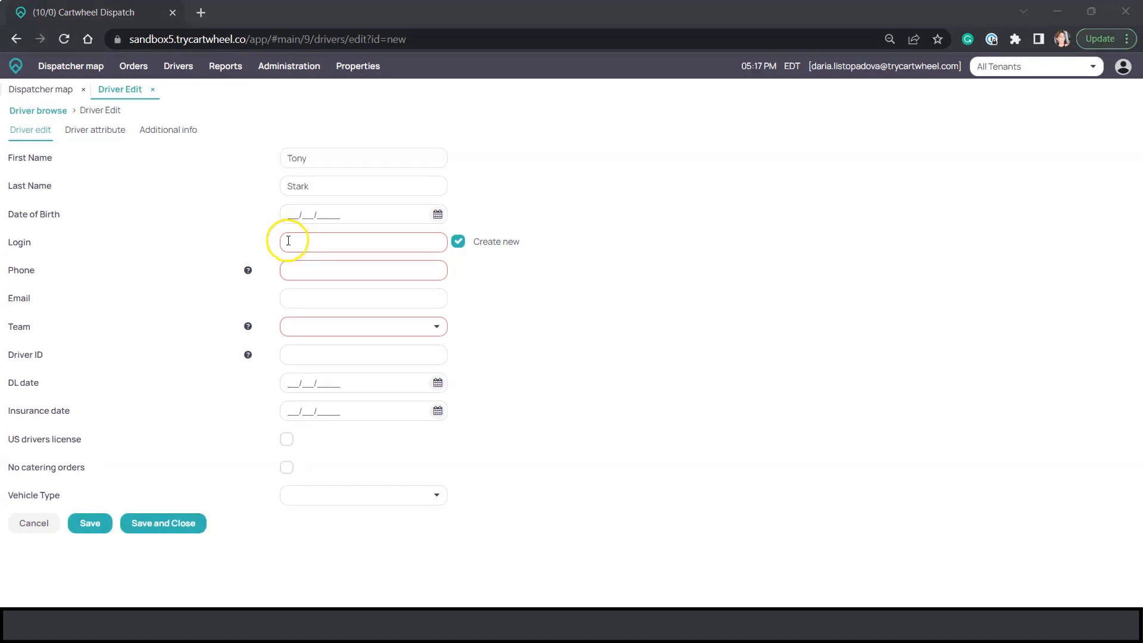
Enter the login tonydriver and the driver's phone number in the new driver record.
click(288, 242)
text(ton)
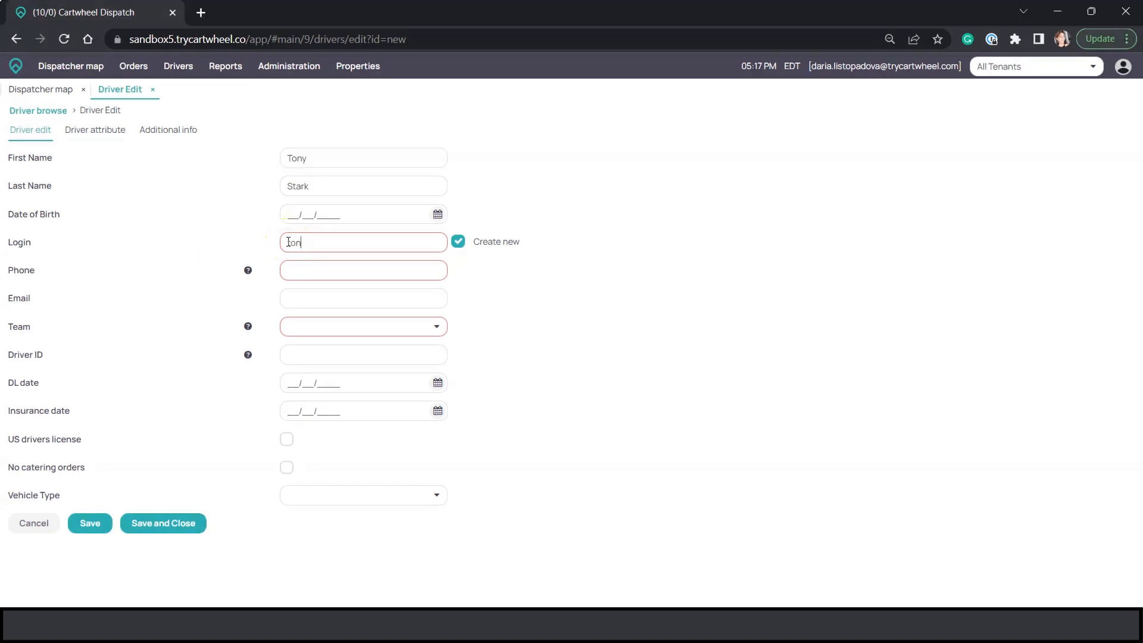
text(ydriver)
click(289, 265)
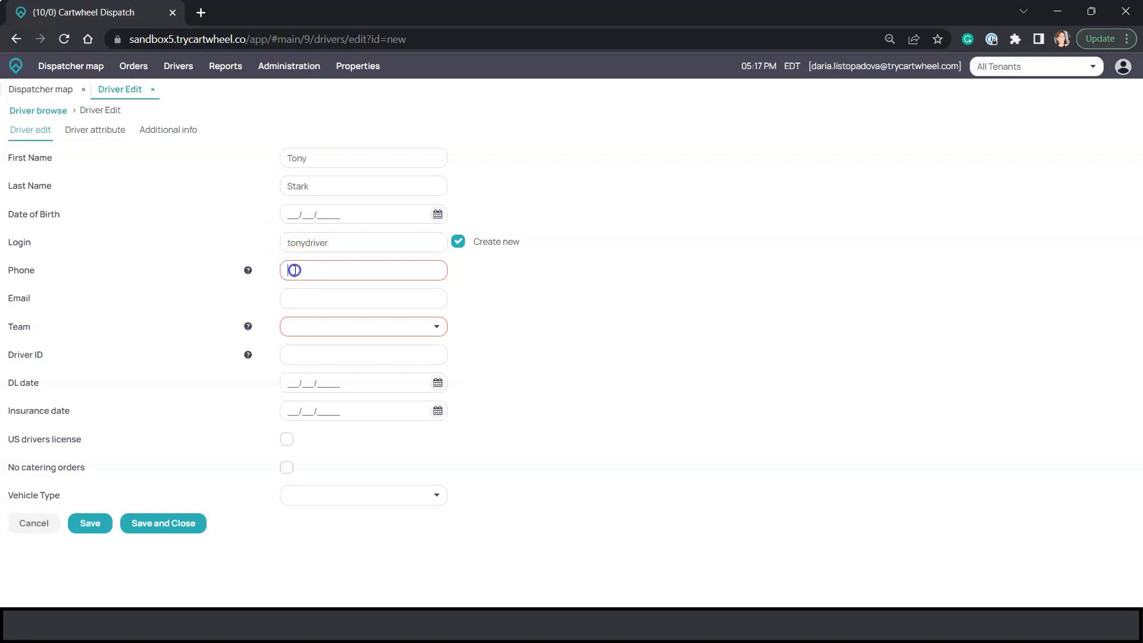
Assign the new driver to the Ottawa team, then save and close the driver record.
click(438, 327)
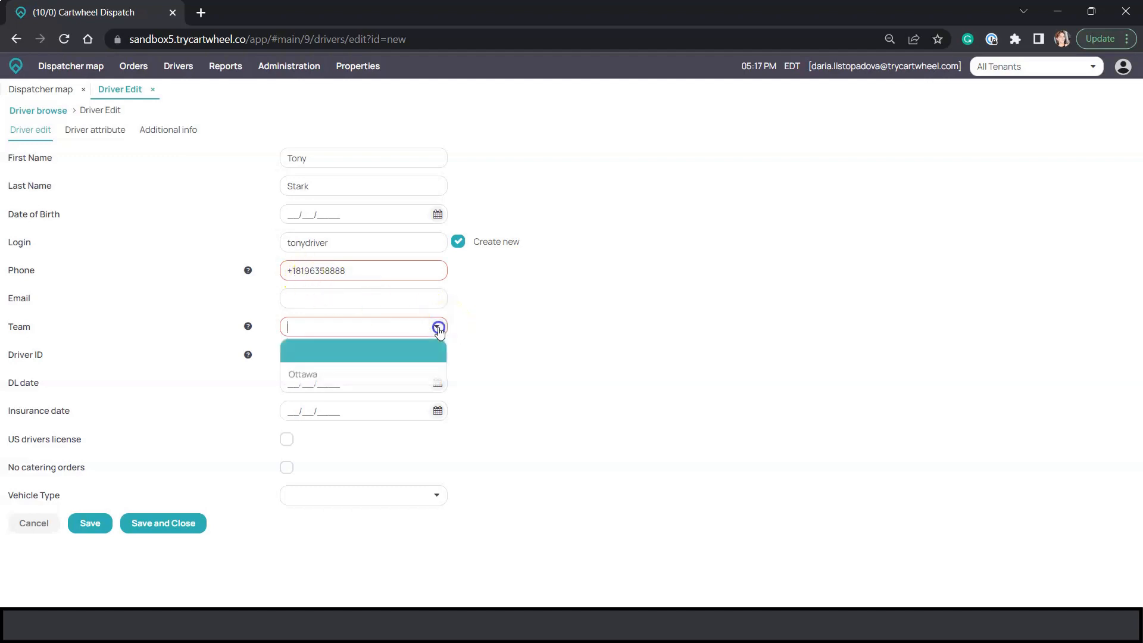
click(378, 373)
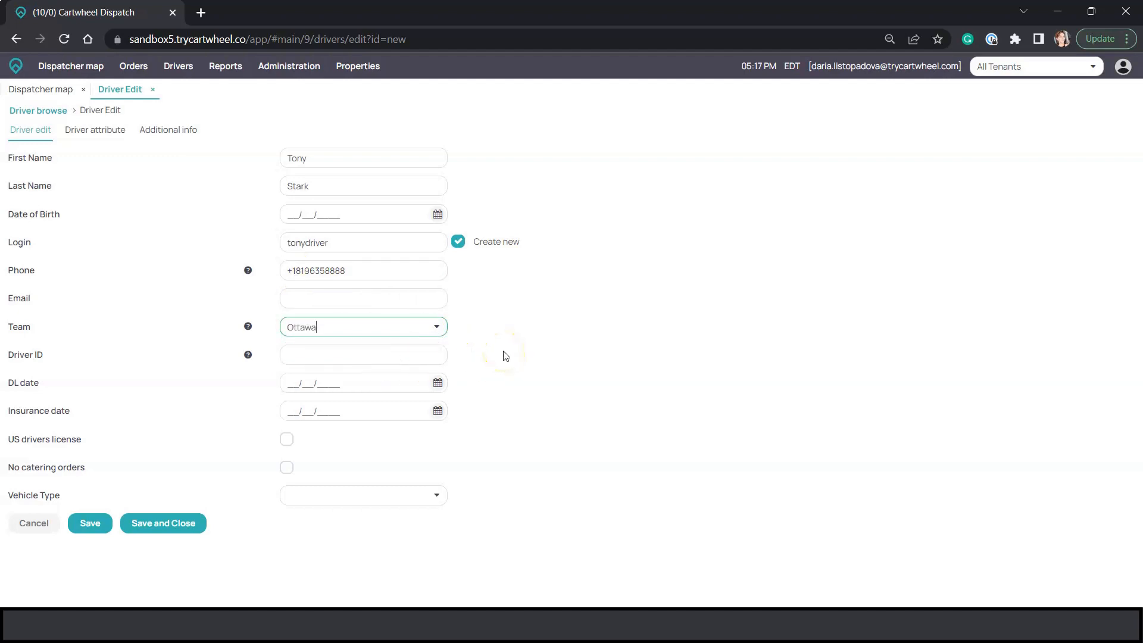
click(171, 525)
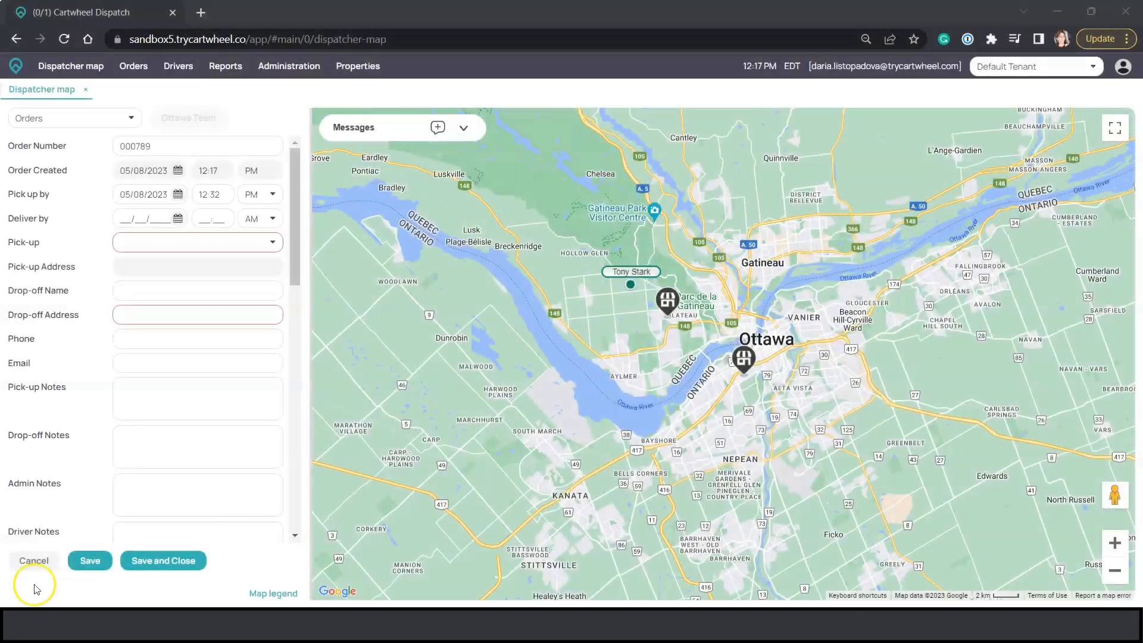
Set the new order's pick-up to Joe's Pizza 001 and enter the customer's drop-off name and address.
click(273, 245)
click(259, 264)
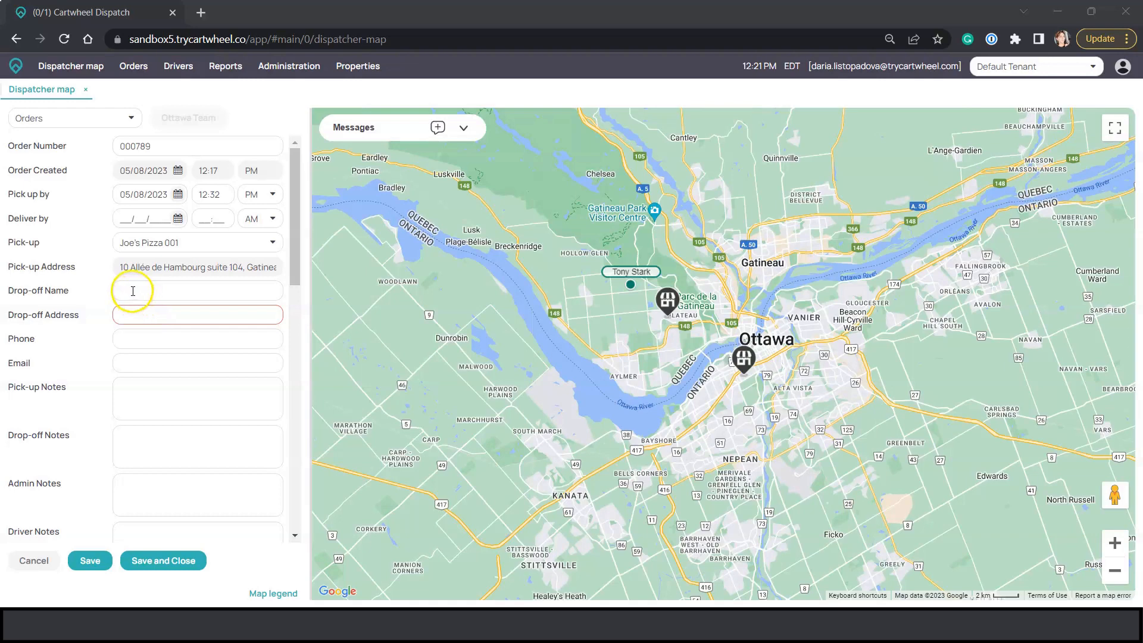
click(132, 291)
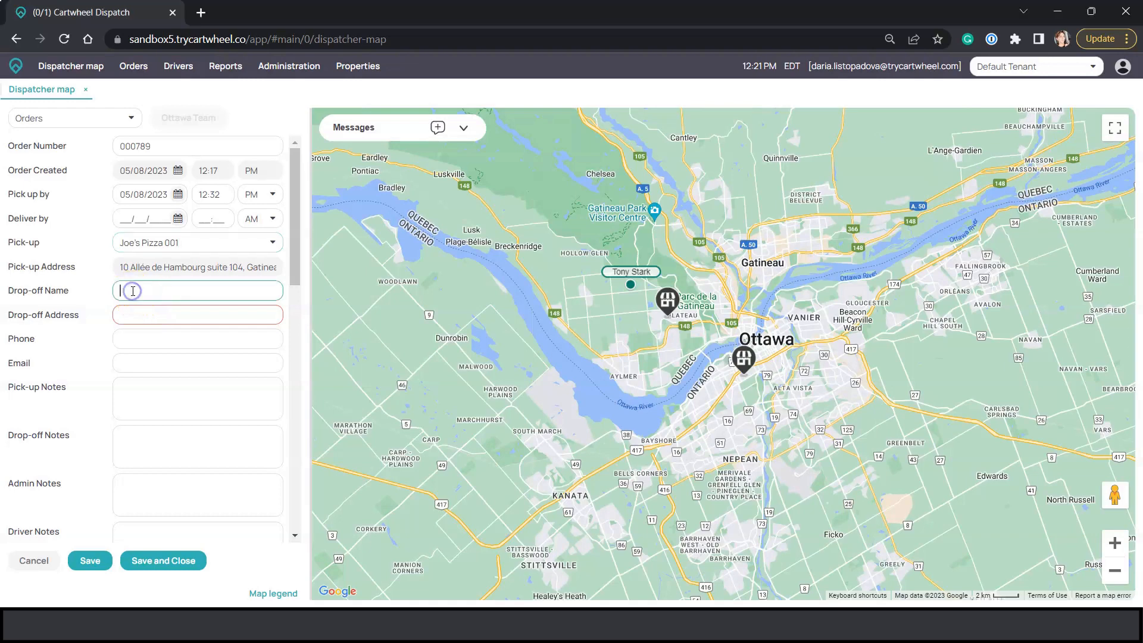
text(Ada)
text(la)
key(Tab)
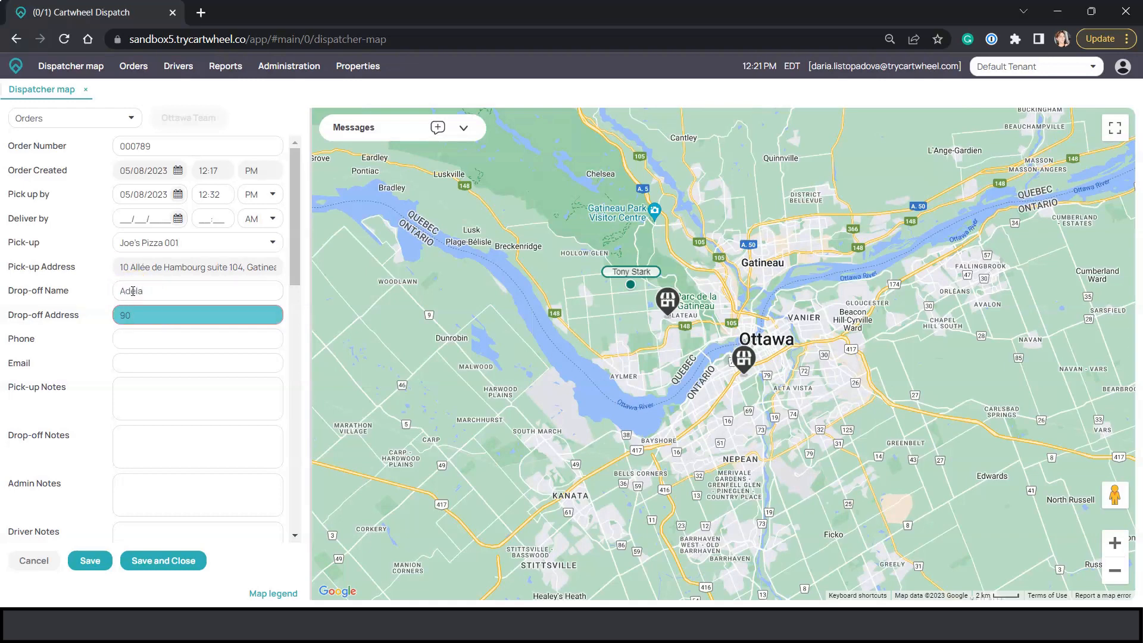
key(Return)
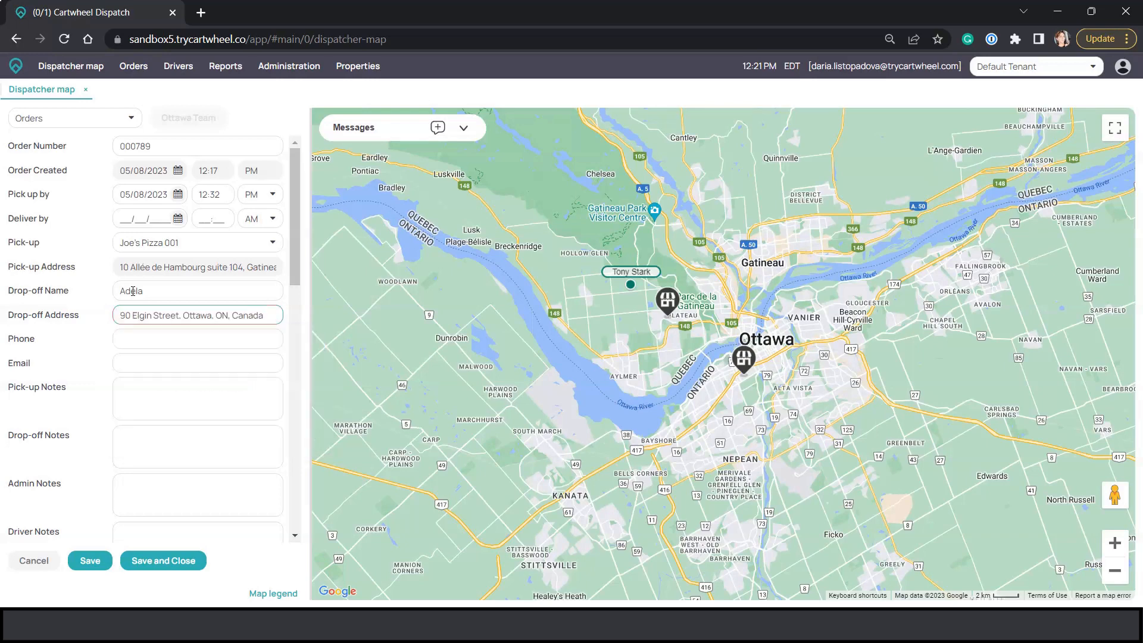
Enter the customer's phone number and add the drop-off note "Please don't ring the doorbell, my kid is sleeping".
click(148, 337)
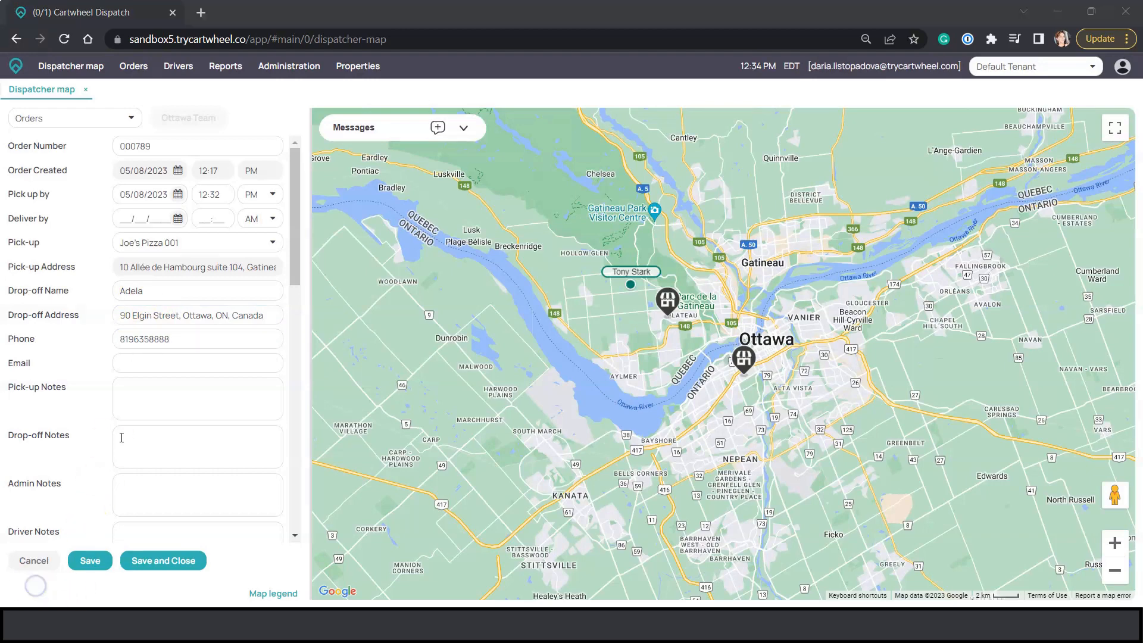
click(122, 438)
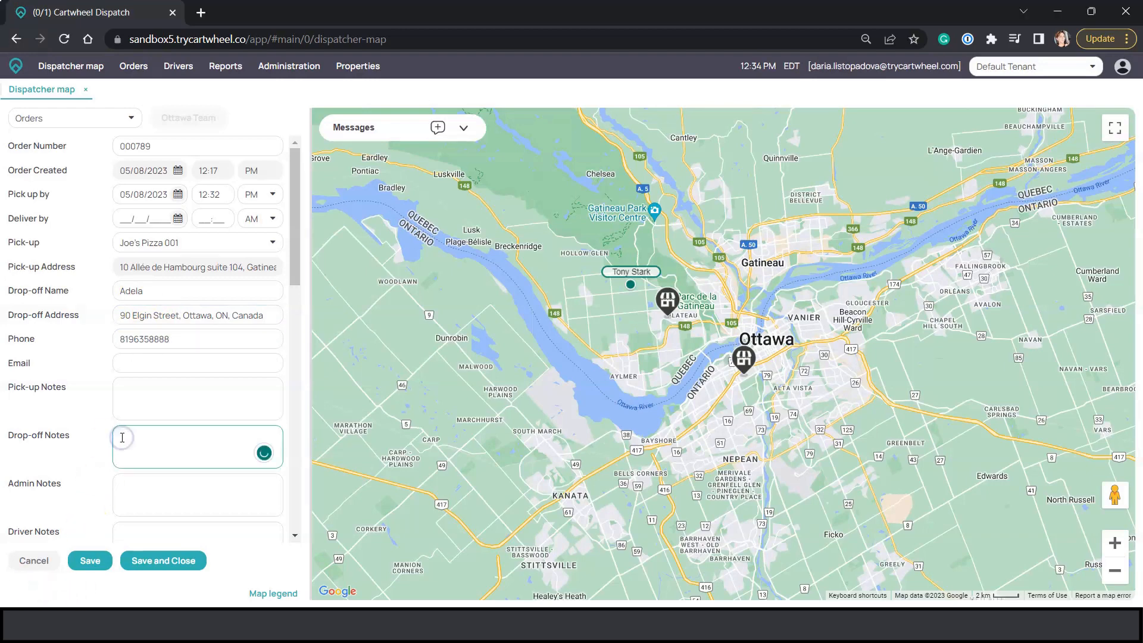
text(Please don't ring the doorbell, my kid is sleeping)
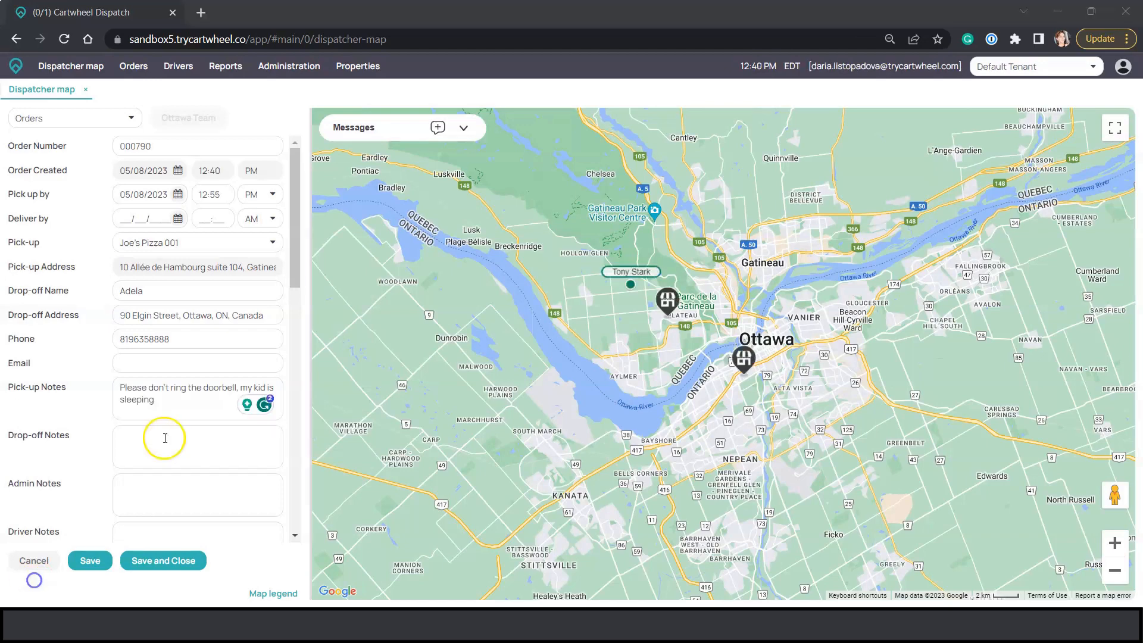
Set the order's payment type to Cash, then save and close the order.
scroll(165, 437, down, 6)
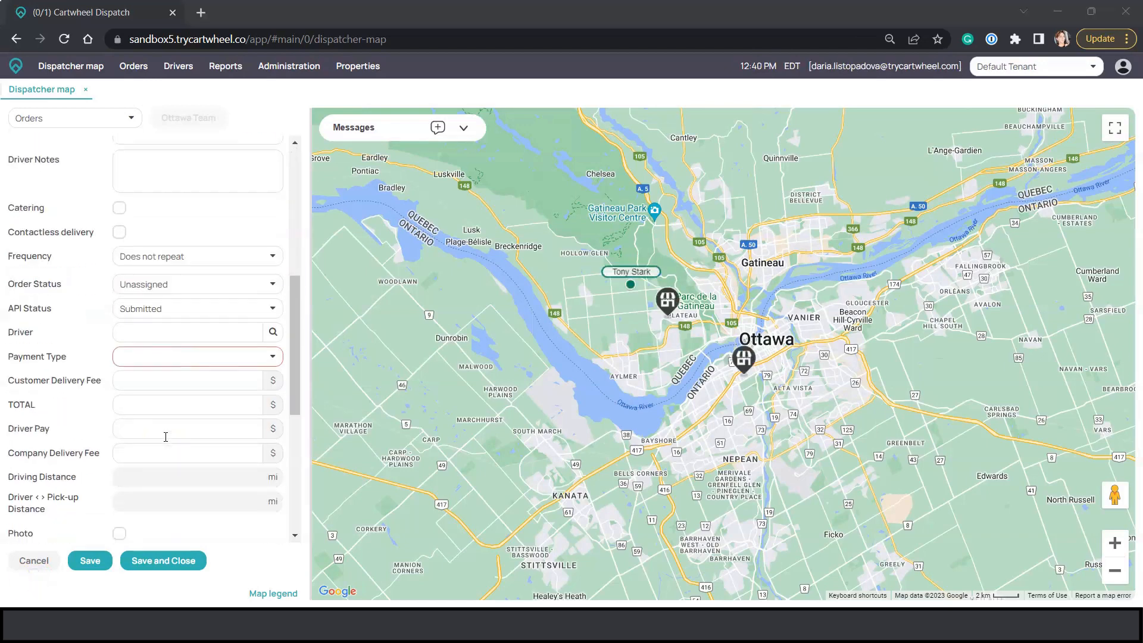
click(271, 360)
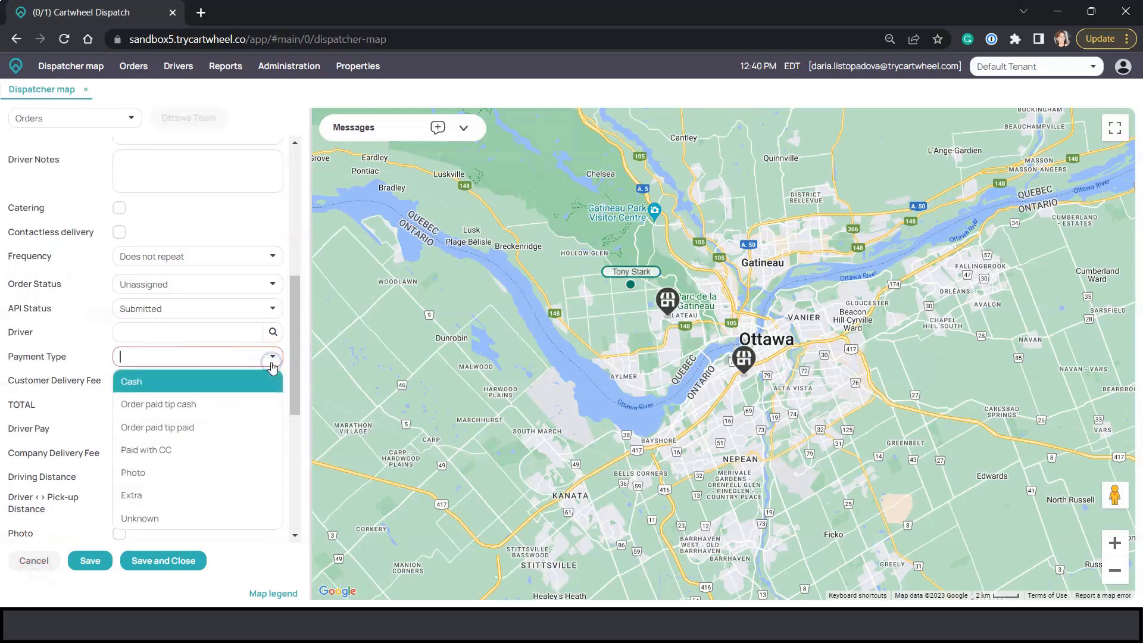
click(245, 382)
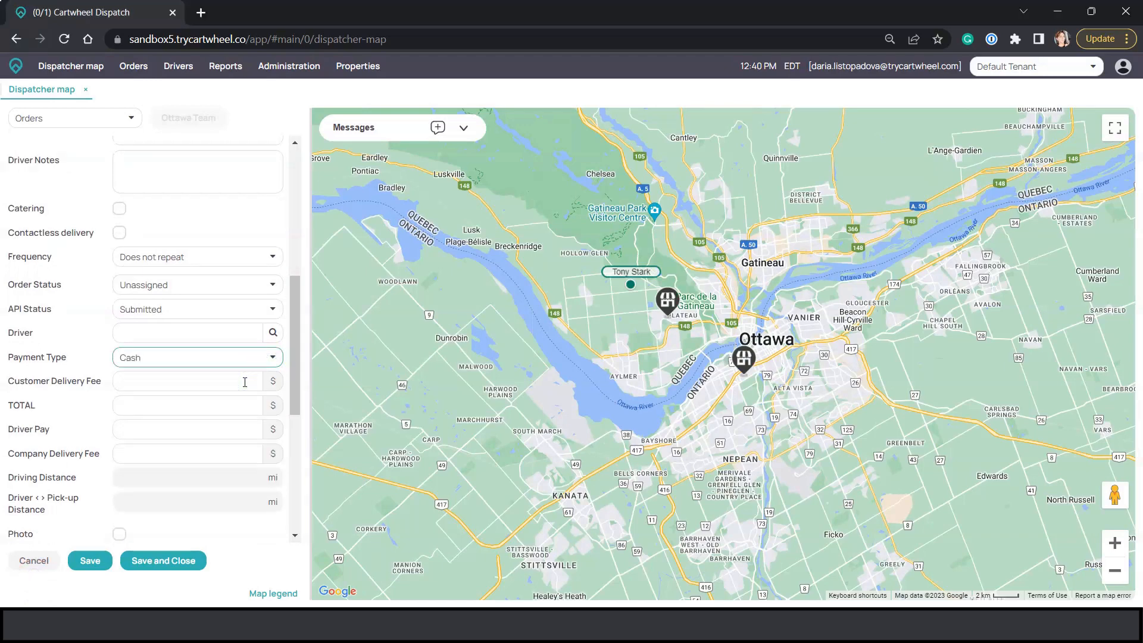
click(187, 562)
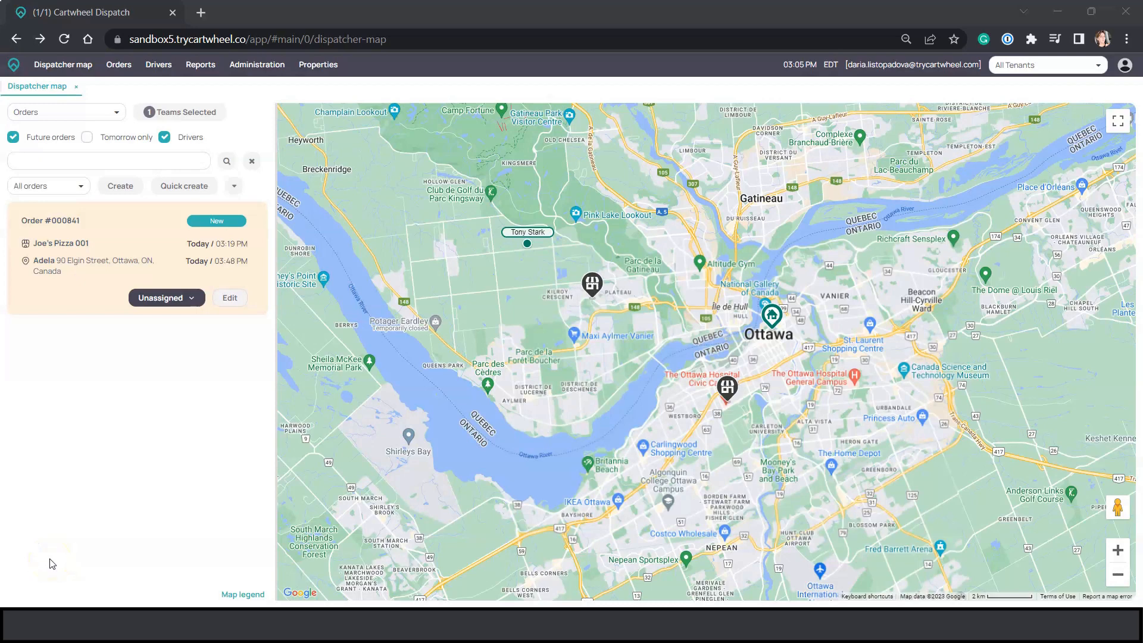
Assign the free driver to the unassigned Joe's Pizza 001 order.
click(193, 298)
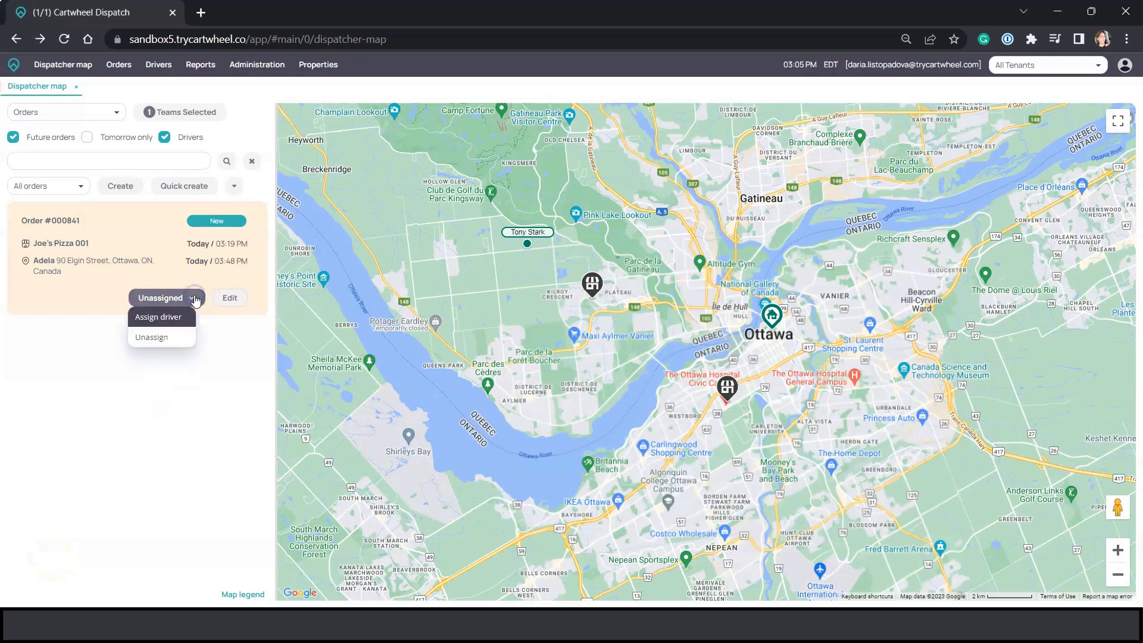
click(186, 317)
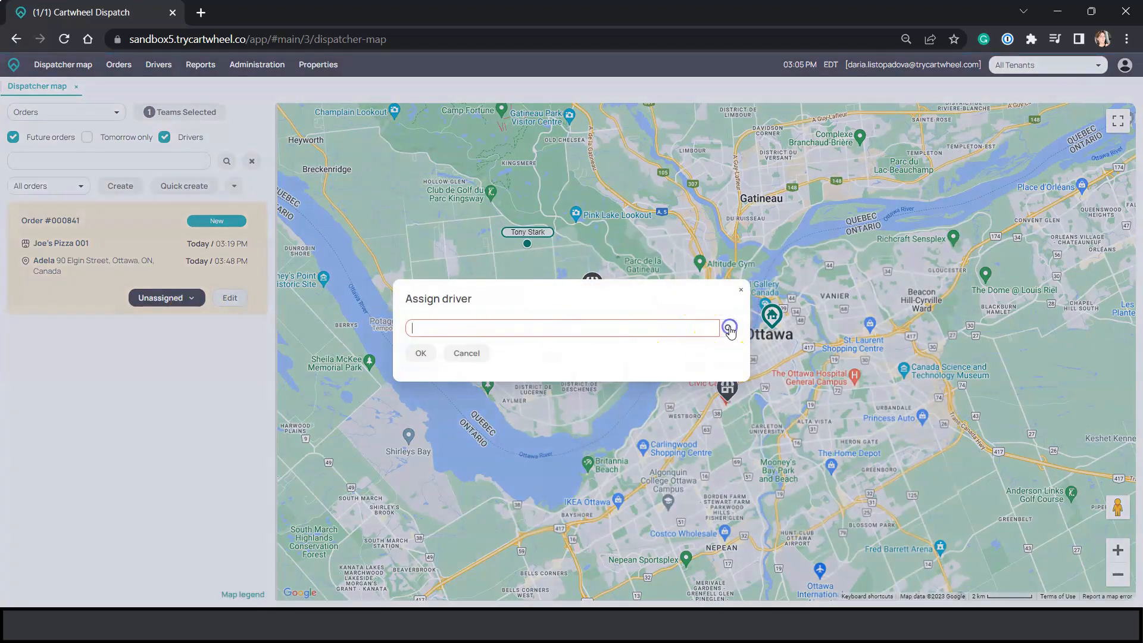
click(723, 330)
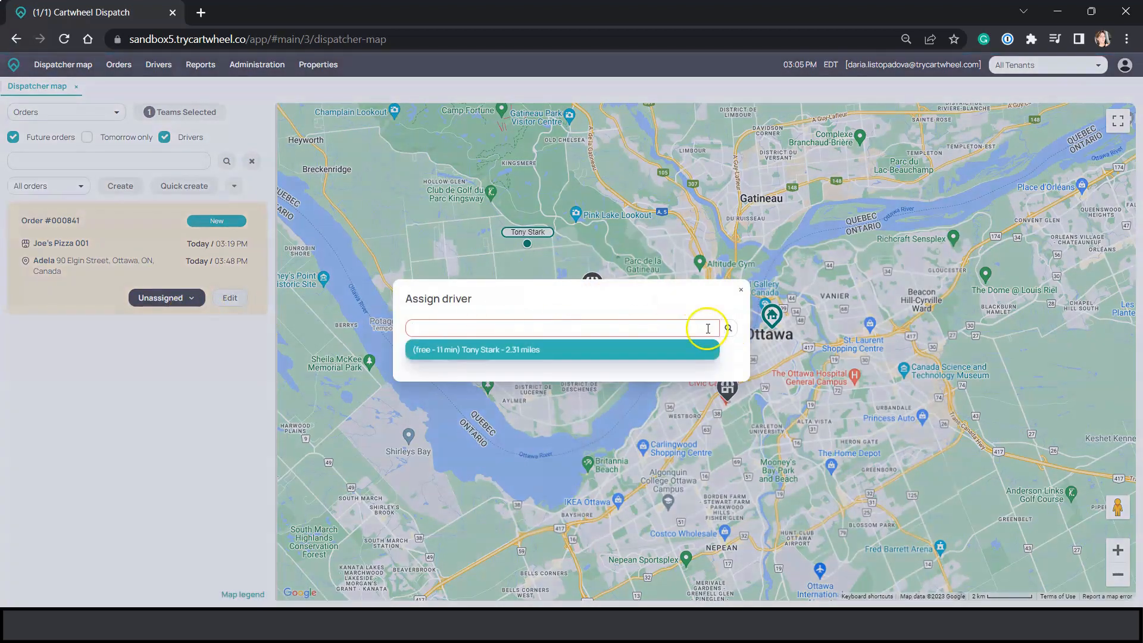
click(536, 349)
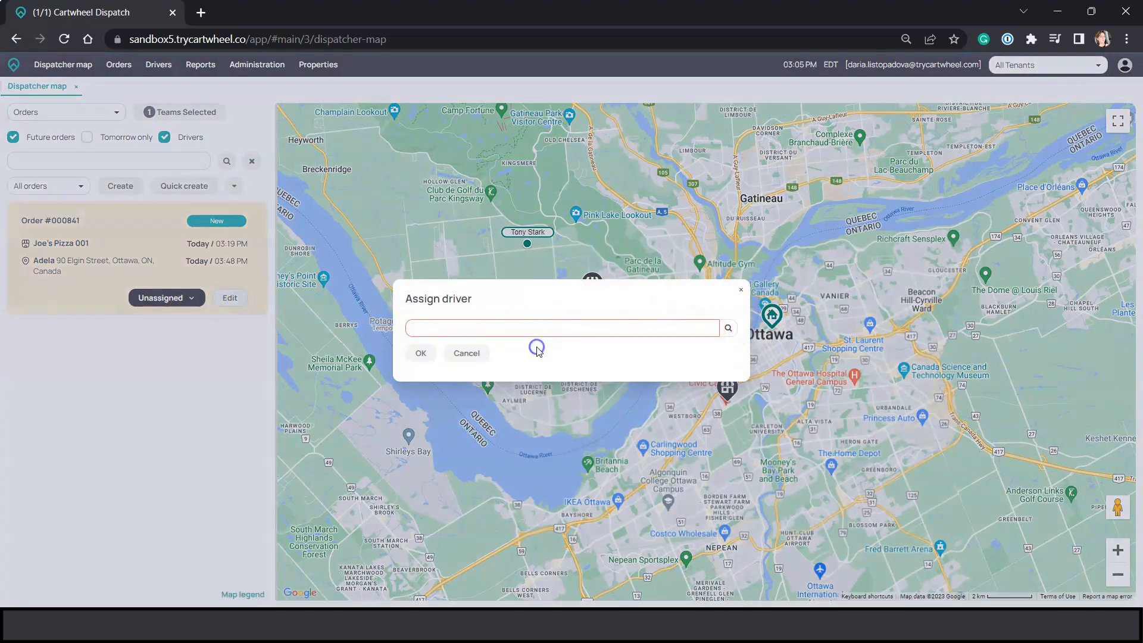
click(424, 353)
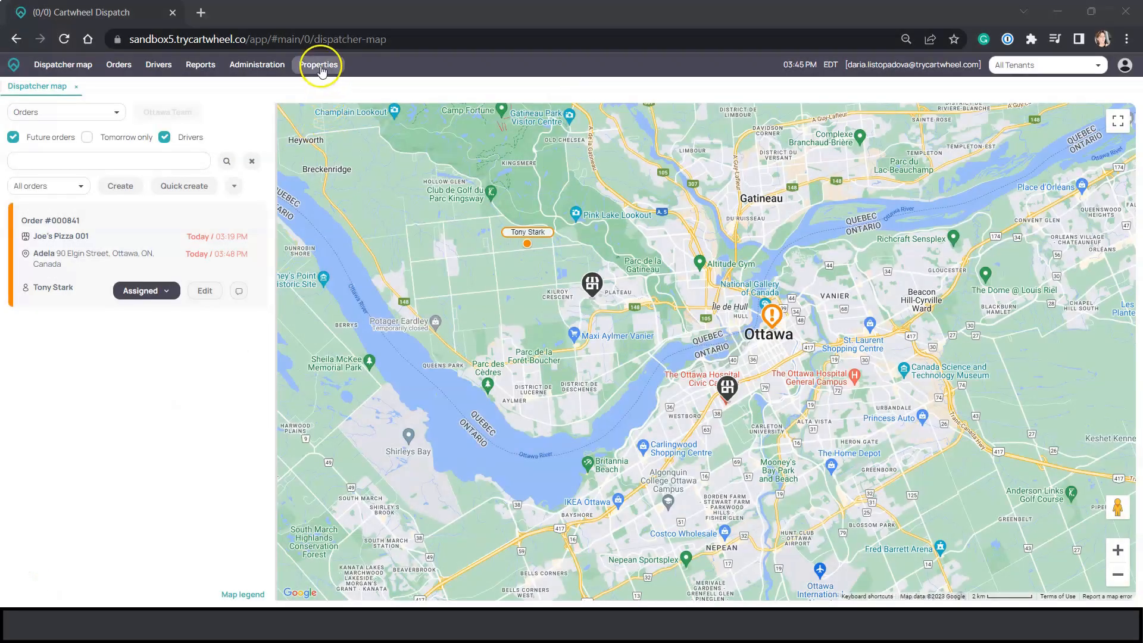
Set the Ottawa team's order assignment method to Self-assign, then save and close the team settings.
click(319, 64)
click(336, 107)
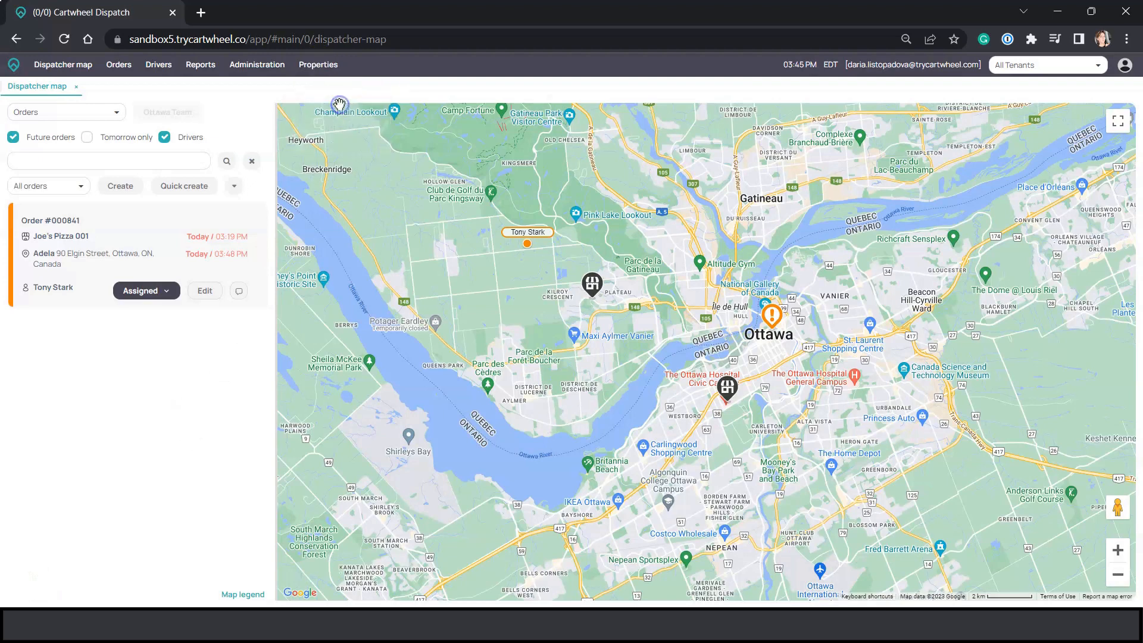
double_click(346, 261)
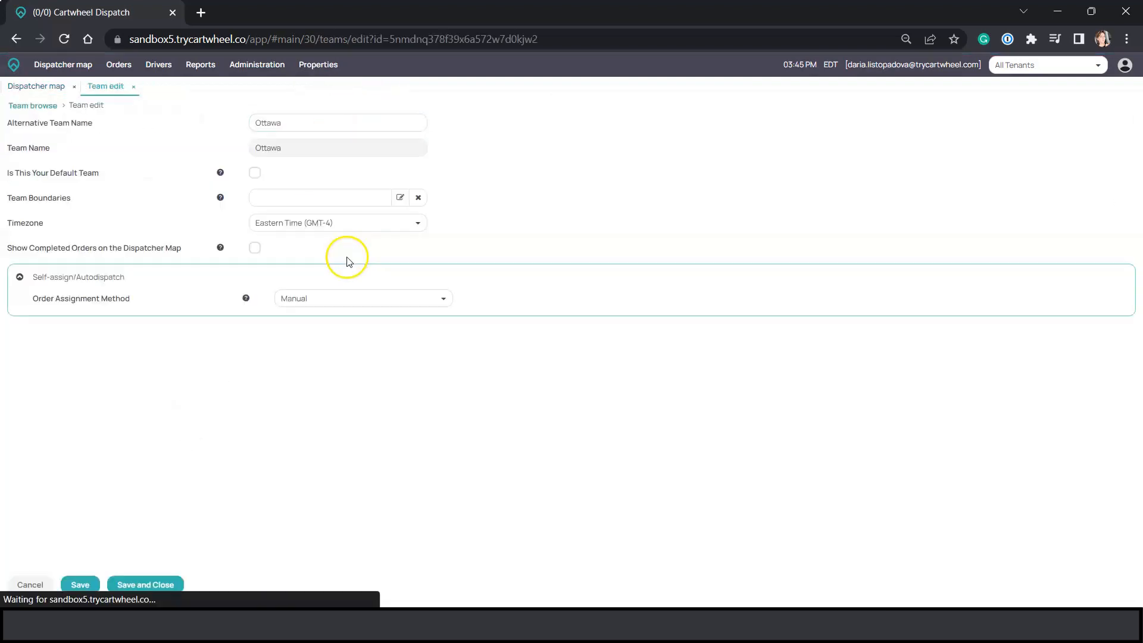
click(444, 300)
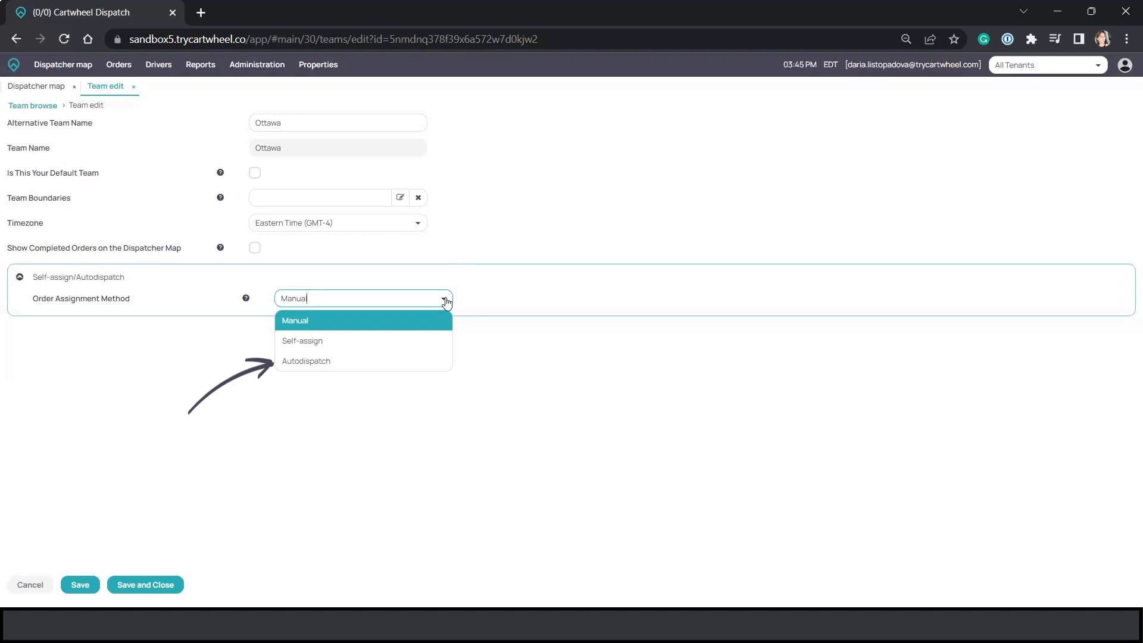
click(439, 344)
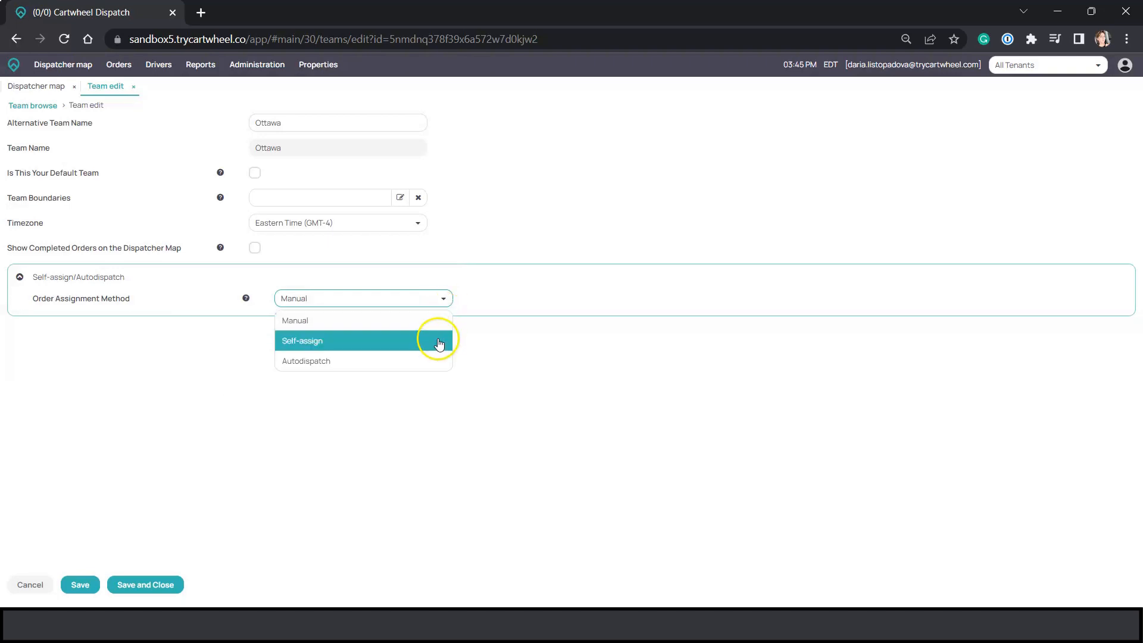
click(439, 344)
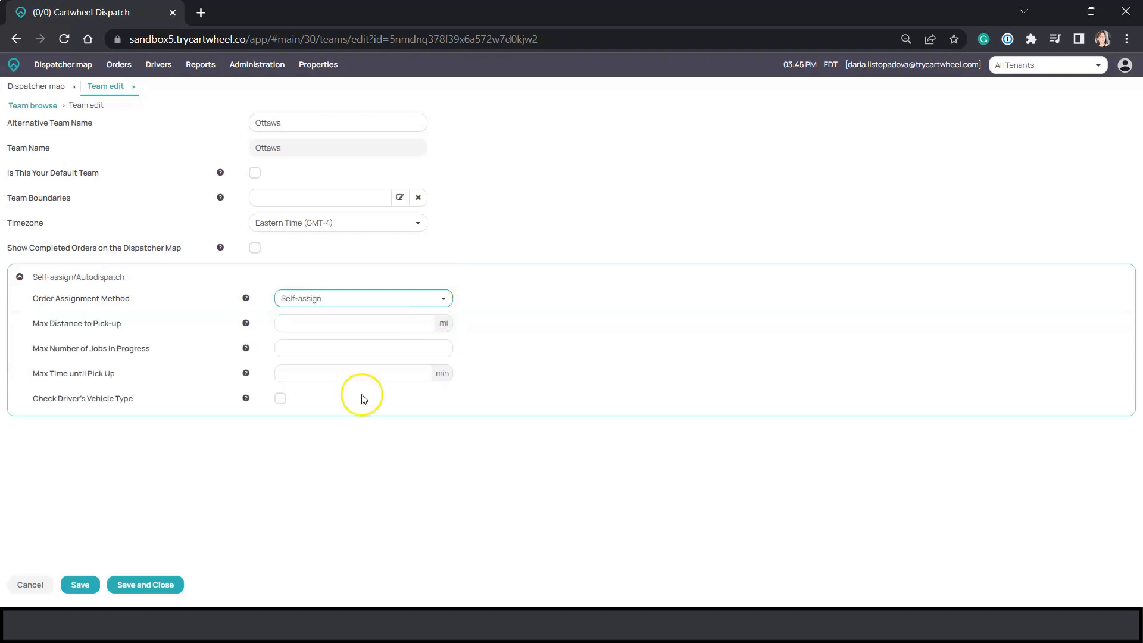
click(165, 583)
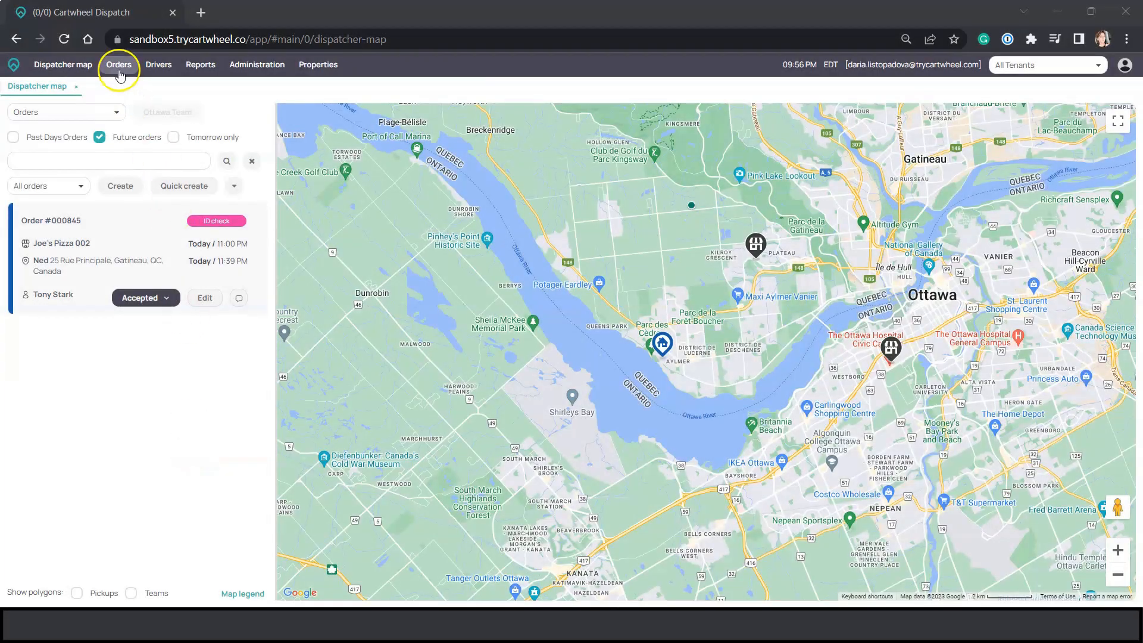
Open the order browse list and look through the recorded orders.
click(119, 66)
click(123, 86)
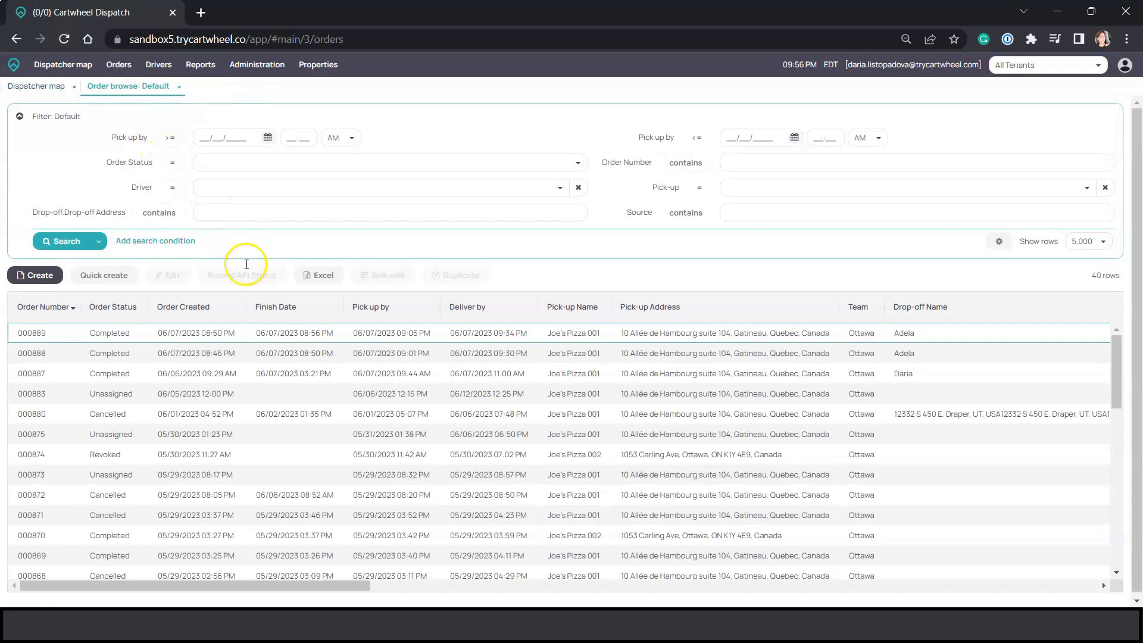
scroll(298, 379, down, 2)
scroll(297, 379, down, 5)
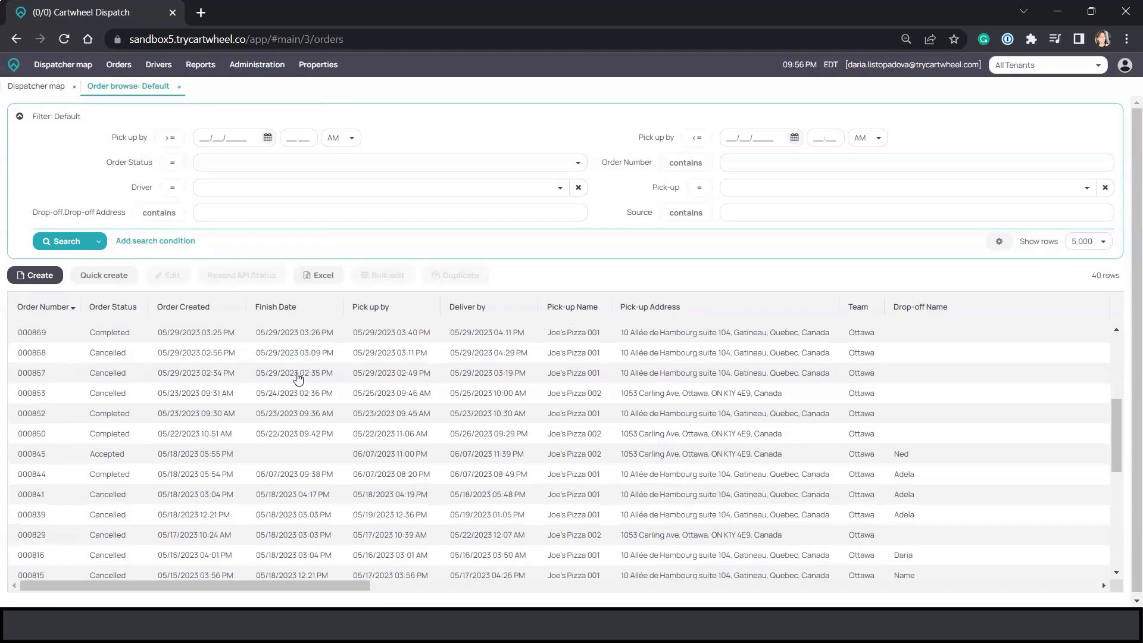